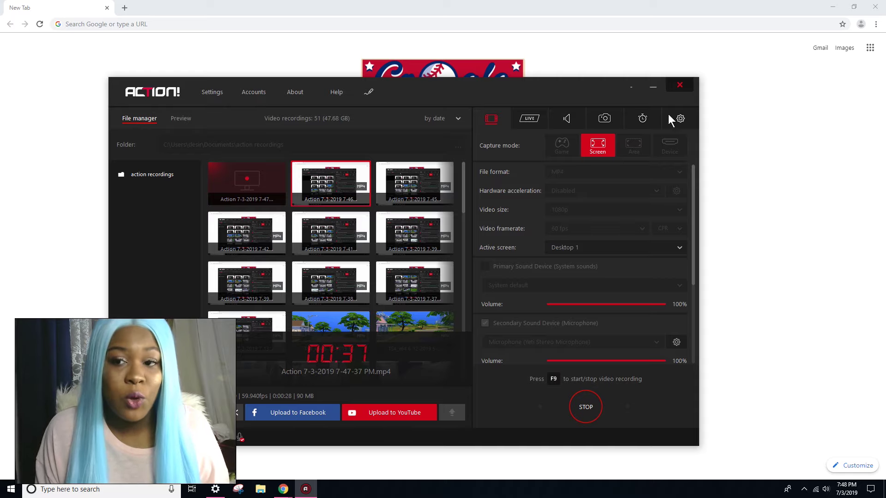
Minimise the Action! recorder and bring up Chrome's window previews from the taskbar.
{"action": "left_click", "coordinate": [649, 89]}
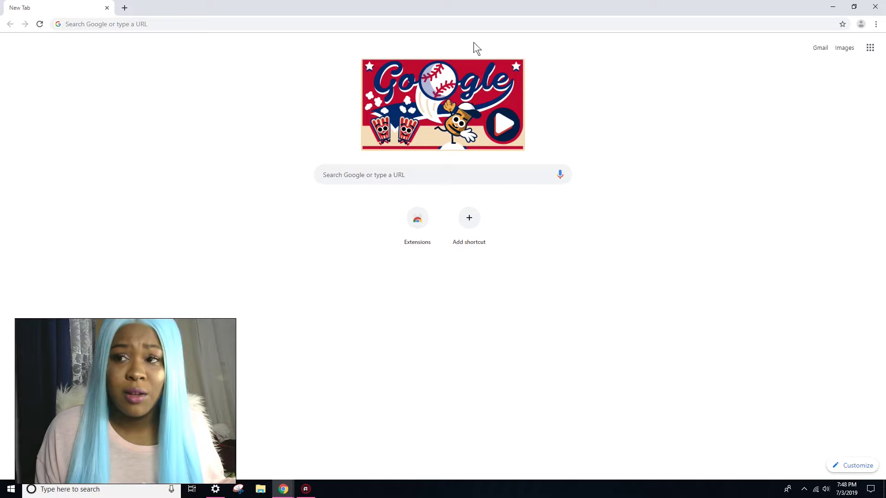
{"action": "left_click", "coordinate": [283, 489]}
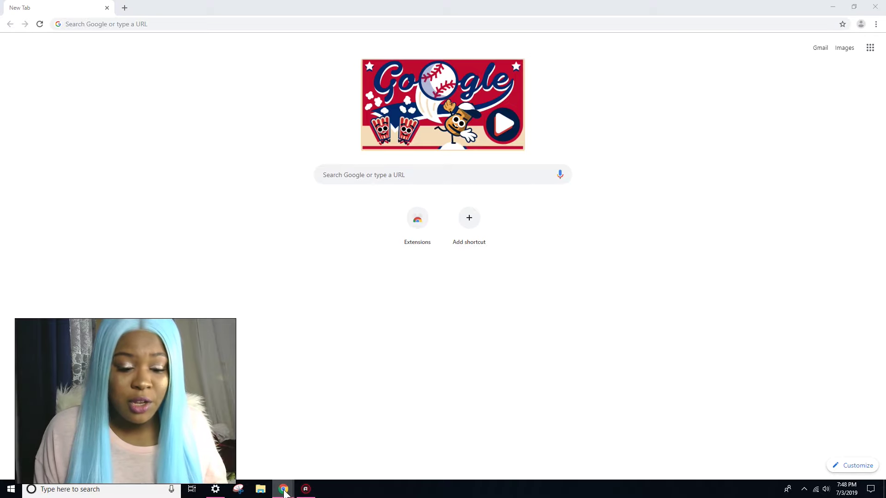
Bring the Sims forum thread forward and read the moderator's point banning paywalled mods.
{"action": "left_click", "coordinate": [344, 448]}
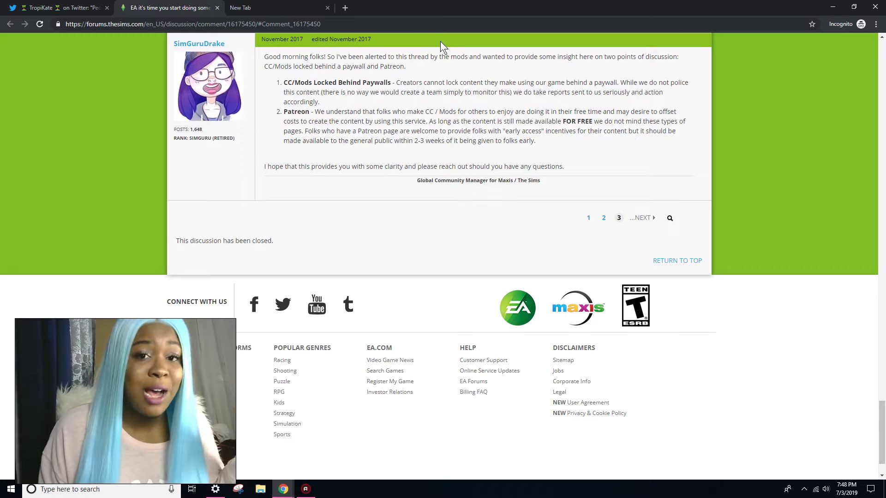
{"action": "scroll", "coordinate": [256, 98], "scroll_direction": "up", "scroll_amount": 2}
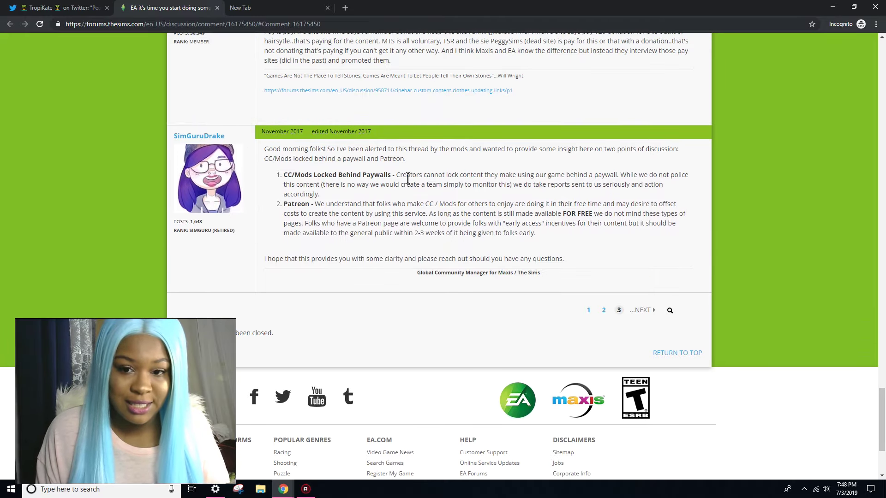
{"action": "left_click_drag", "start_coordinate": [399, 176], "coordinate": [598, 184]}
{"action": "left_click", "coordinate": [366, 185]}
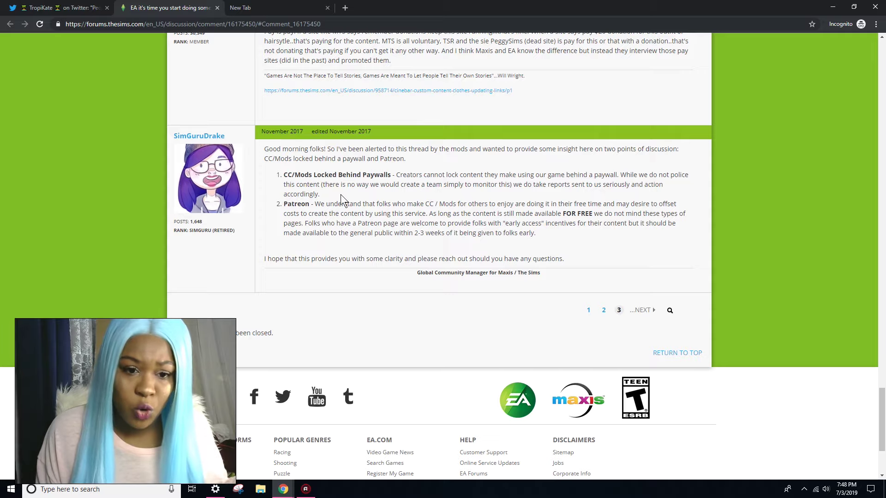
Read the Patreon point limiting early access to 2–3 weeks.
{"action": "left_click_drag", "start_coordinate": [312, 203], "coordinate": [390, 203]}
{"action": "left_click_drag", "start_coordinate": [320, 224], "coordinate": [668, 223]}
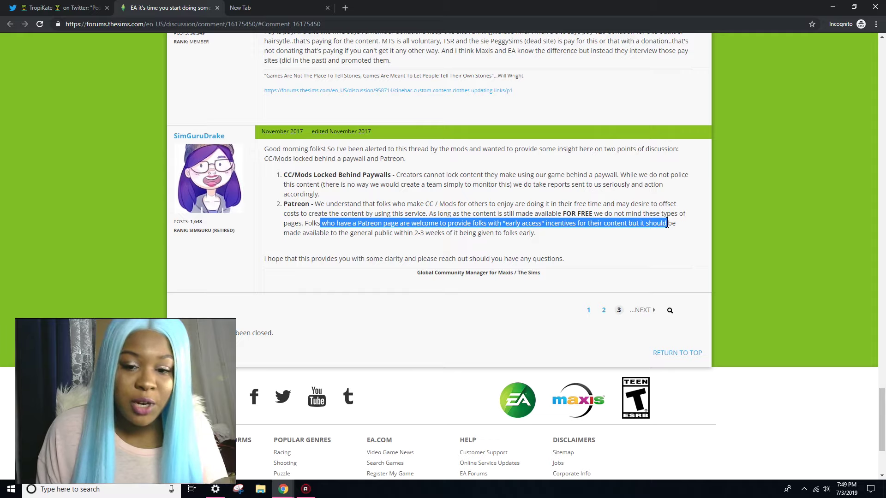
{"action": "left_click_drag", "start_coordinate": [667, 224], "coordinate": [599, 233]}
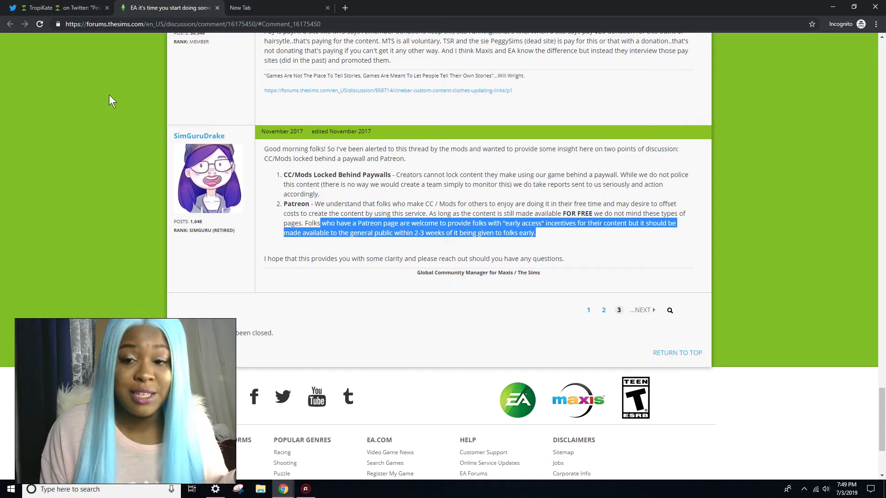
{"action": "left_click", "coordinate": [410, 169]}
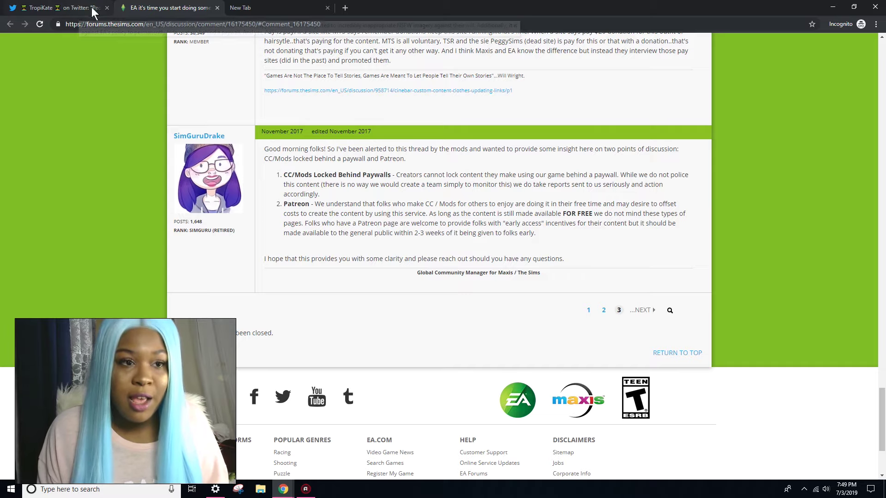
Read the Twitter thread's main tweet calling AdFly a paywall, then minimise that window.
{"action": "left_click", "coordinate": [69, 9]}
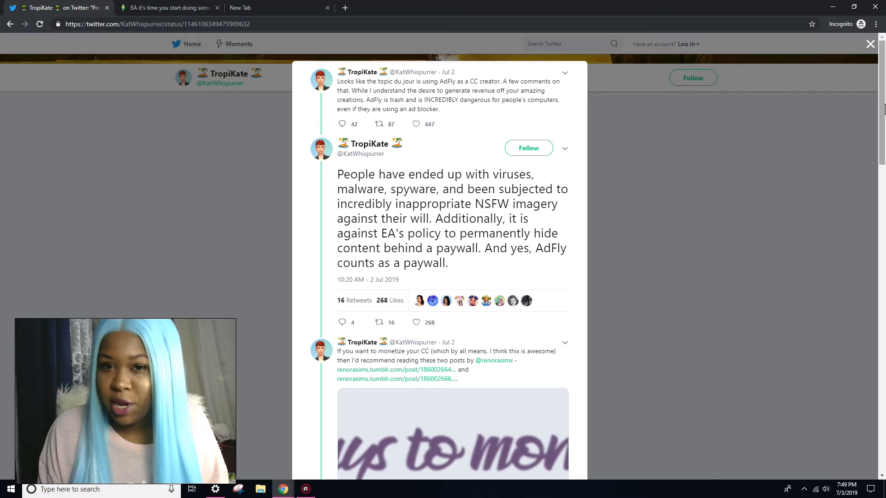
{"action": "left_click_drag", "start_coordinate": [885, 110], "coordinate": [885, 123]}
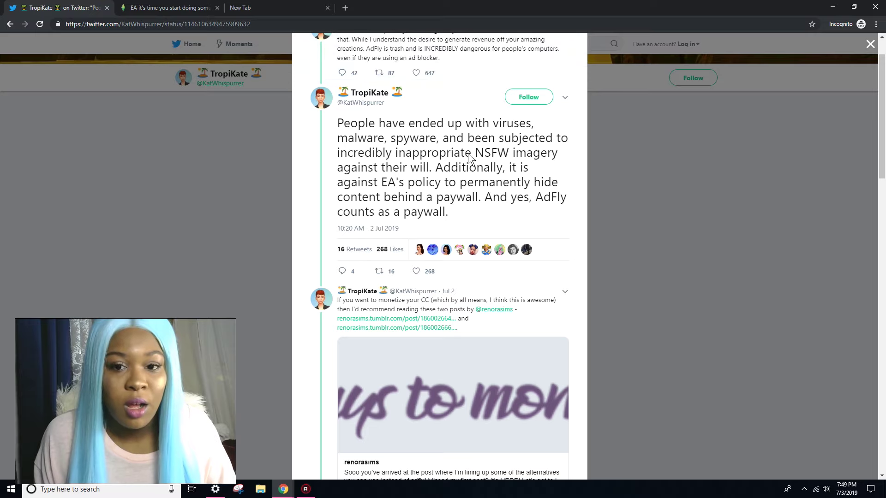
{"action": "scroll", "coordinate": [418, 222], "scroll_direction": "up", "scroll_amount": 1}
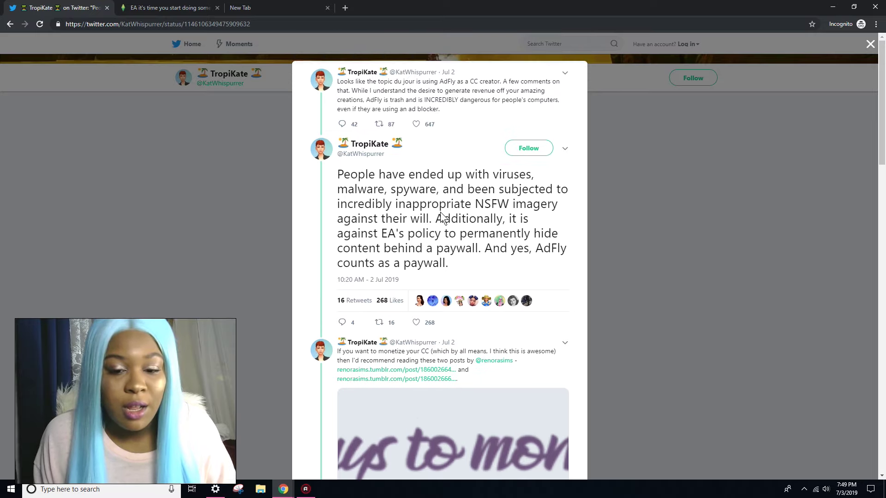
{"action": "left_click_drag", "start_coordinate": [439, 218], "coordinate": [465, 220]}
{"action": "left_click_drag", "start_coordinate": [381, 248], "coordinate": [572, 256]}
{"action": "left_click", "coordinate": [450, 234]}
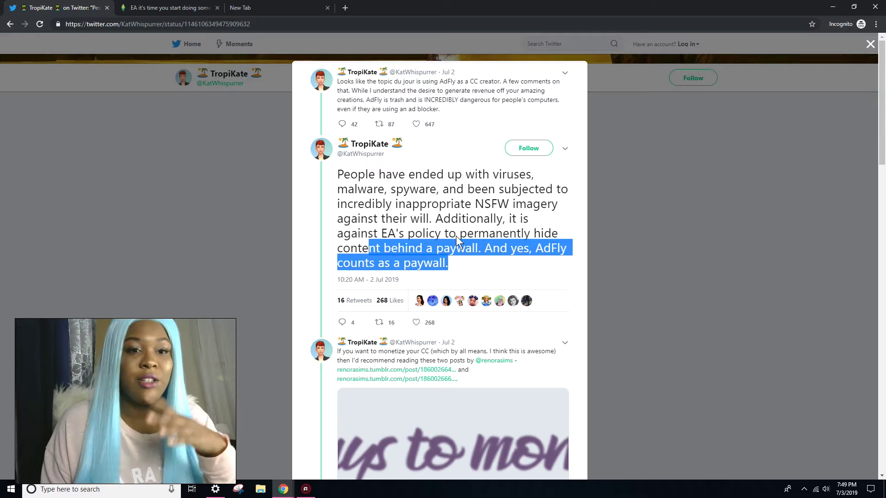
{"action": "left_click", "coordinate": [833, 7]}
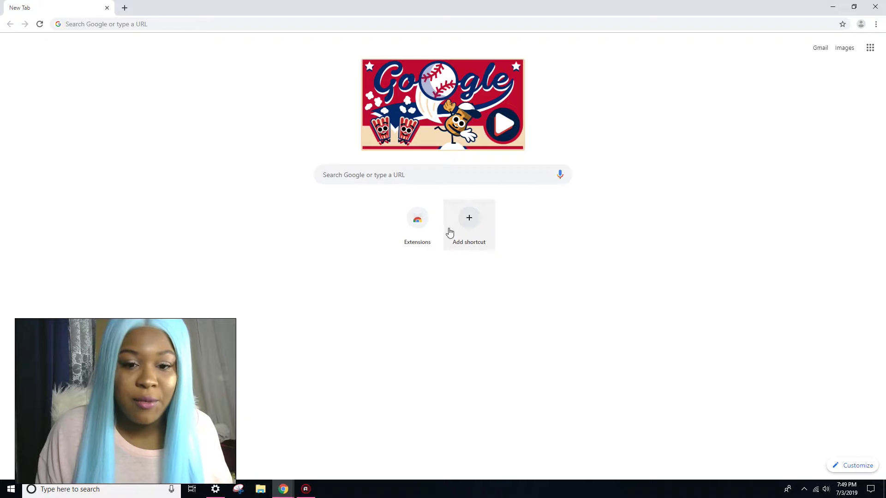
Search the Chrome Web Store extensions for 'adblock'.
{"action": "left_click", "coordinate": [418, 229]}
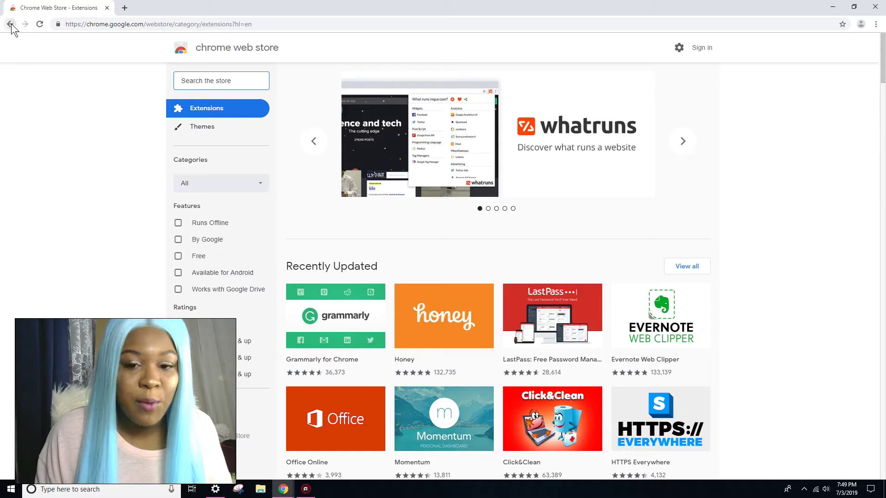
{"action": "left_click", "coordinate": [10, 24]}
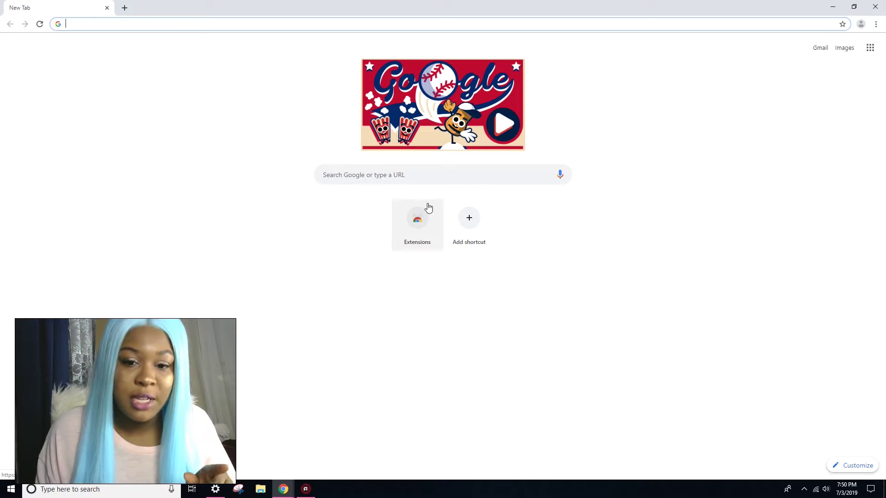
{"action": "left_click", "coordinate": [414, 230]}
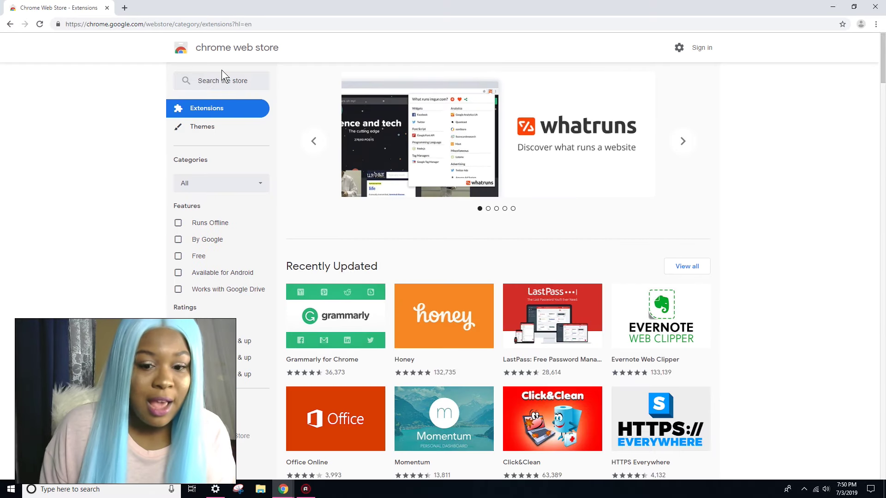
{"action": "left_click", "coordinate": [213, 86]}
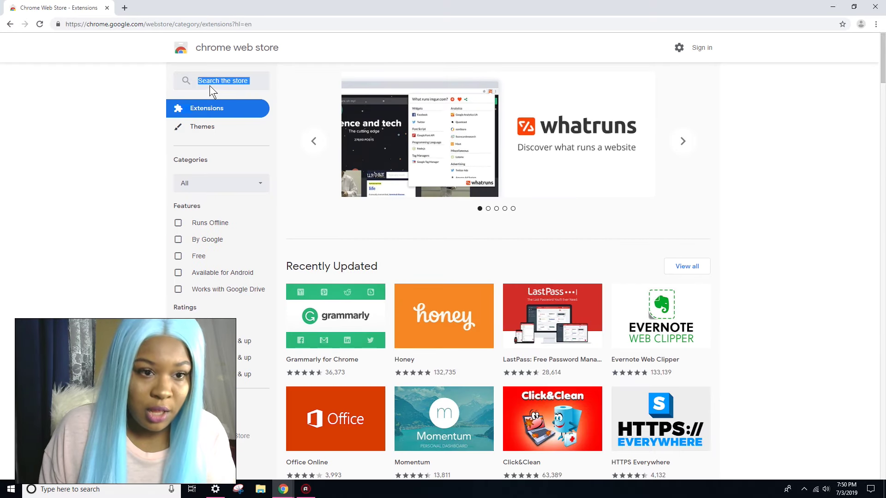
{"action": "type", "text": "ad"}
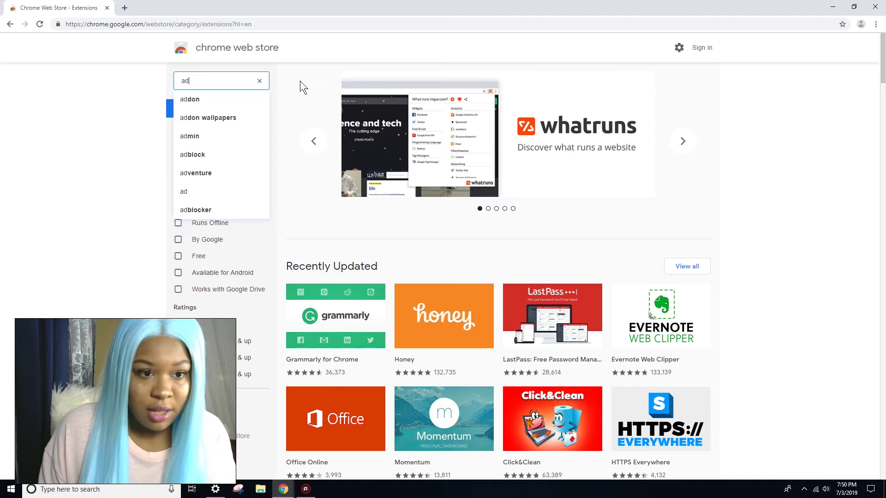
{"action": "type", "text": "block"}
{"action": "key", "text": "Return"}
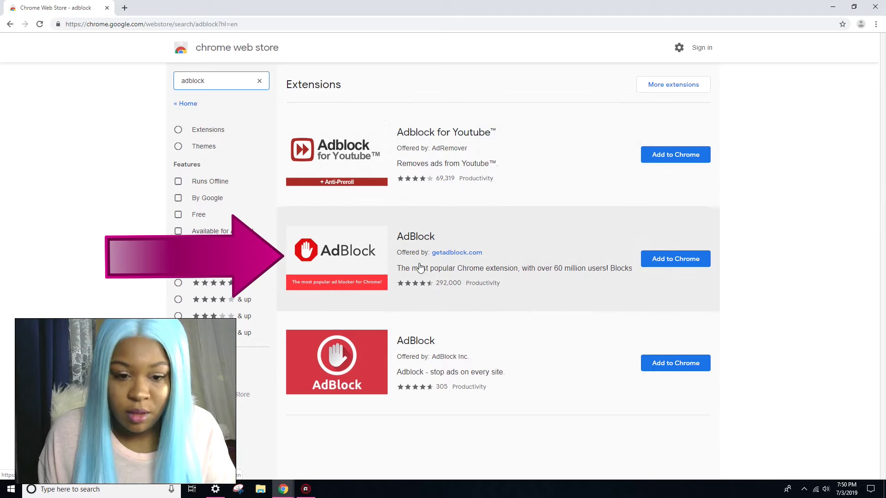
Add the getadblock.com AdBlock extension to Chrome.
{"action": "left_click", "coordinate": [414, 239], "text": "ctrl"}
{"action": "left_click", "coordinate": [186, 6]}
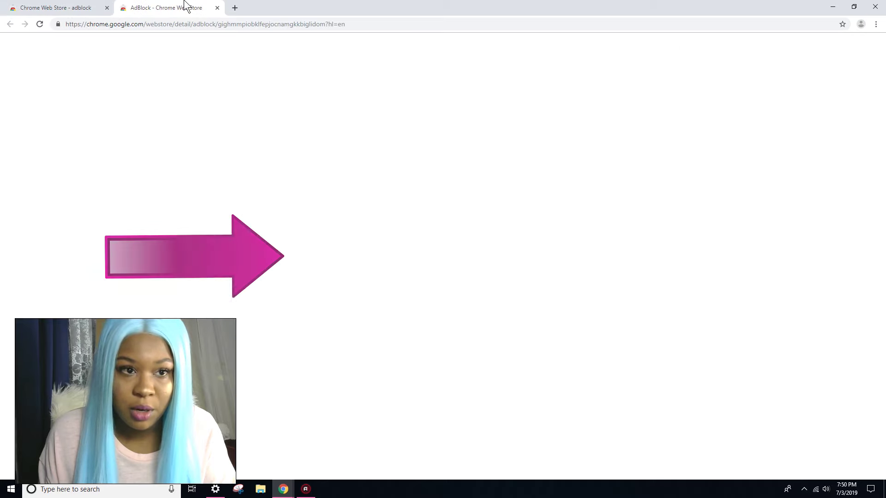
{"action": "left_click", "coordinate": [657, 113]}
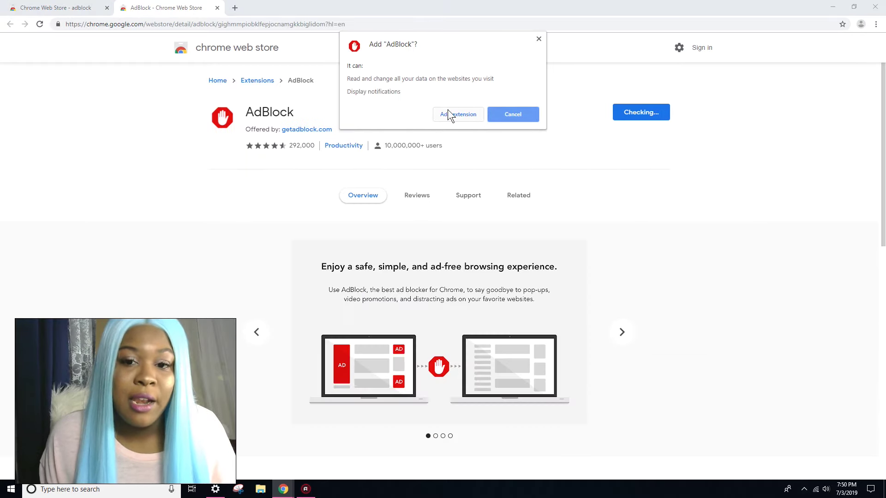
{"action": "left_click", "coordinate": [453, 114]}
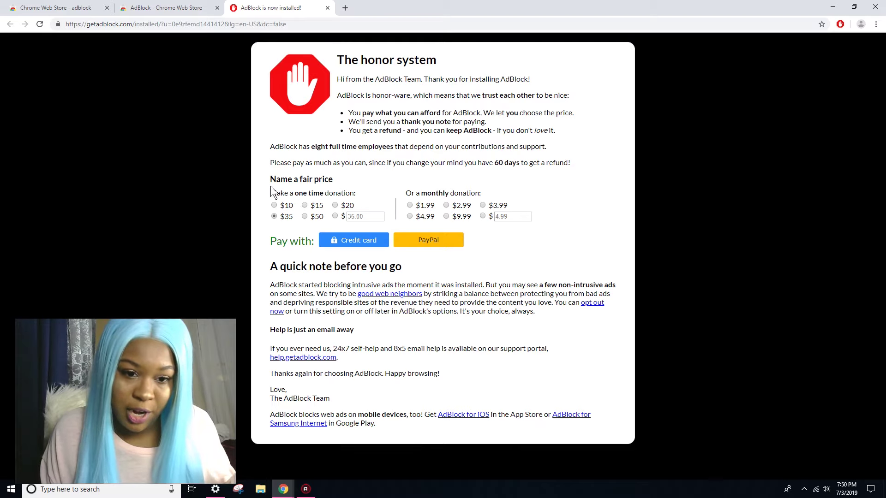
Opt out of AdBlock's non-intrusive ads and return to the store's adblock search results.
{"action": "left_click", "coordinate": [592, 303]}
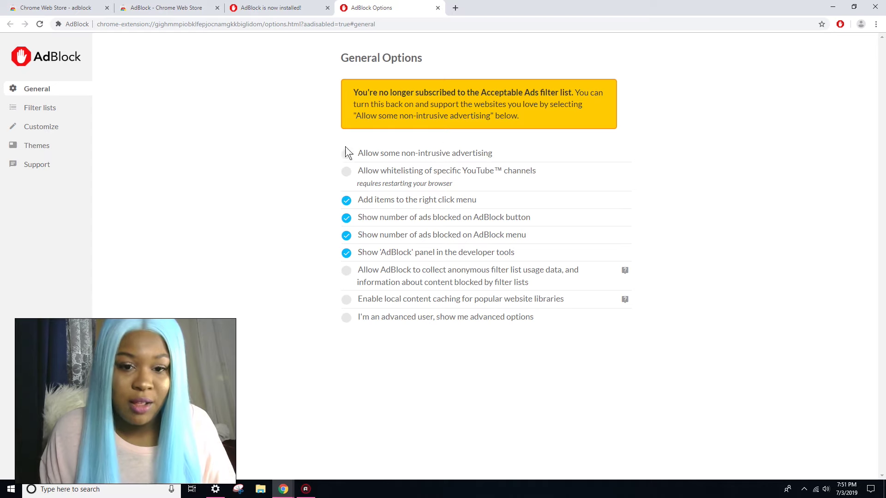
{"action": "left_click", "coordinate": [10, 7]}
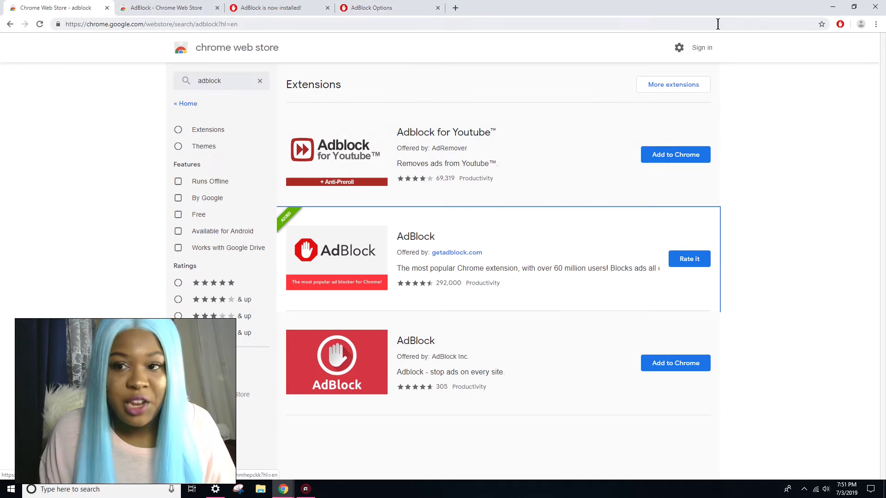
Replace the store search with 'universal bypass'.
{"action": "left_click", "coordinate": [203, 81]}
{"action": "key", "text": "BackSpace"}
{"action": "key", "text": "BackSpace"}
{"action": "key", "text": "BackSpace"}
{"action": "key", "text": "BackSpace"}
{"action": "key", "text": "BackSpace"}
{"action": "key", "text": "BackSpace"}
{"action": "key", "text": "BackSpace"}
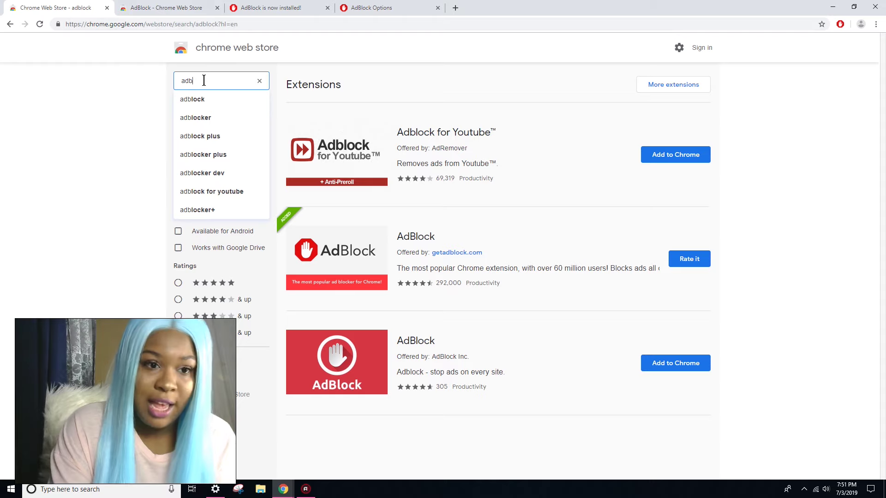
{"action": "type", "text": "unive"}
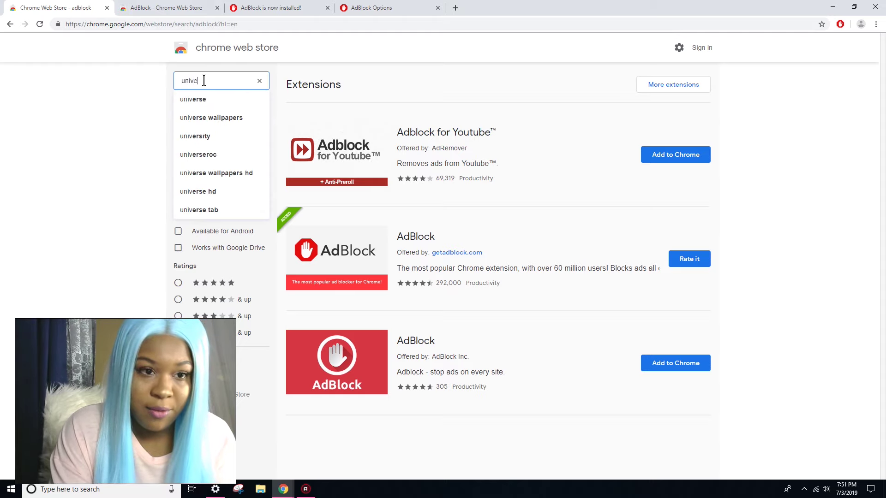
{"action": "type", "text": "rsal bypass"}
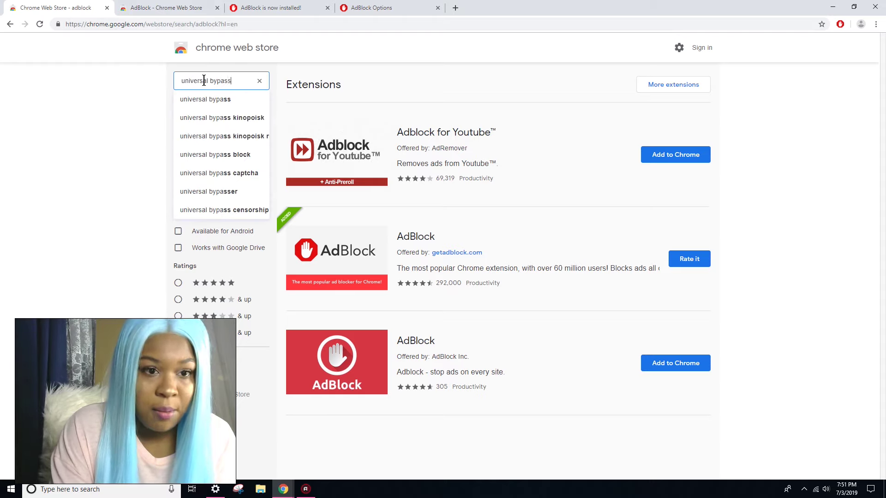
{"action": "key", "text": "Return"}
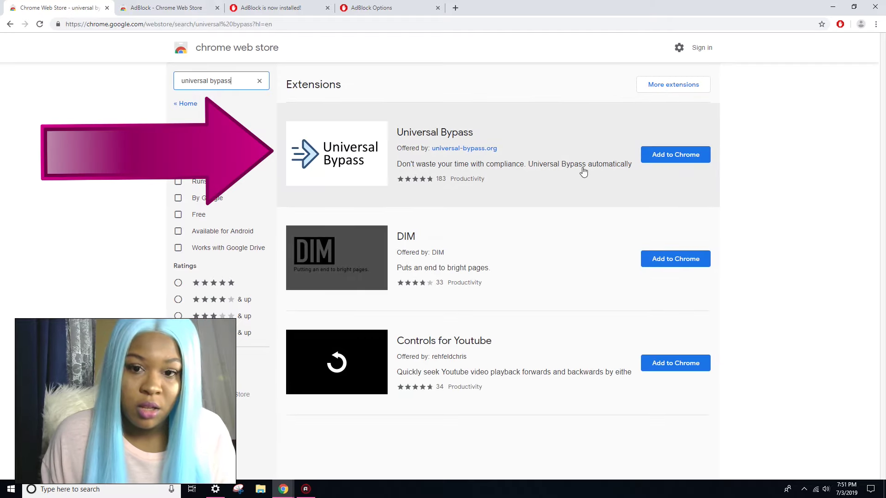
Add the Universal Bypass extension to Chrome.
{"action": "left_click", "coordinate": [415, 135]}
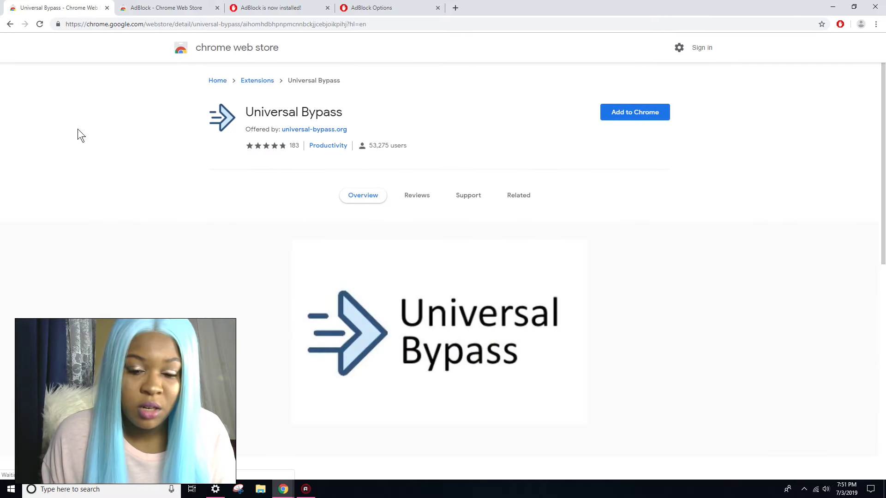
{"action": "scroll", "coordinate": [255, 267], "scroll_direction": "down", "scroll_amount": 3}
{"action": "scroll", "coordinate": [256, 267], "scroll_direction": "up", "scroll_amount": 4}
{"action": "left_click", "coordinate": [614, 113]}
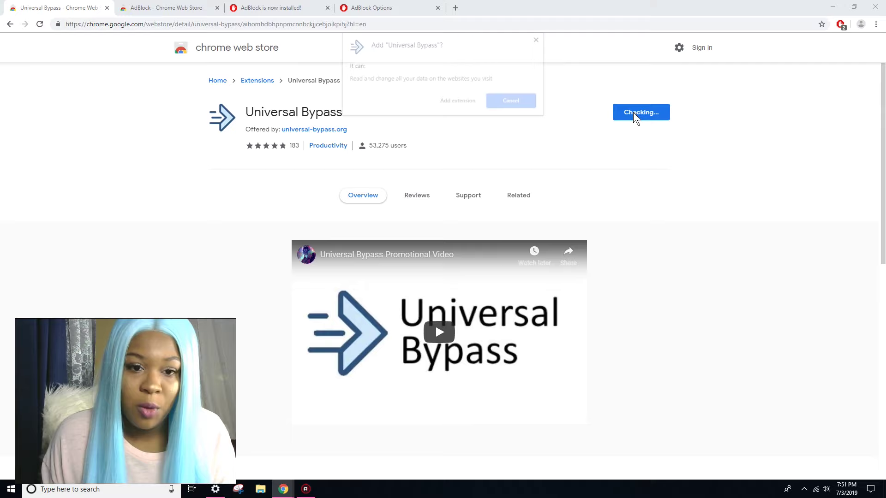
{"action": "left_click", "coordinate": [458, 101]}
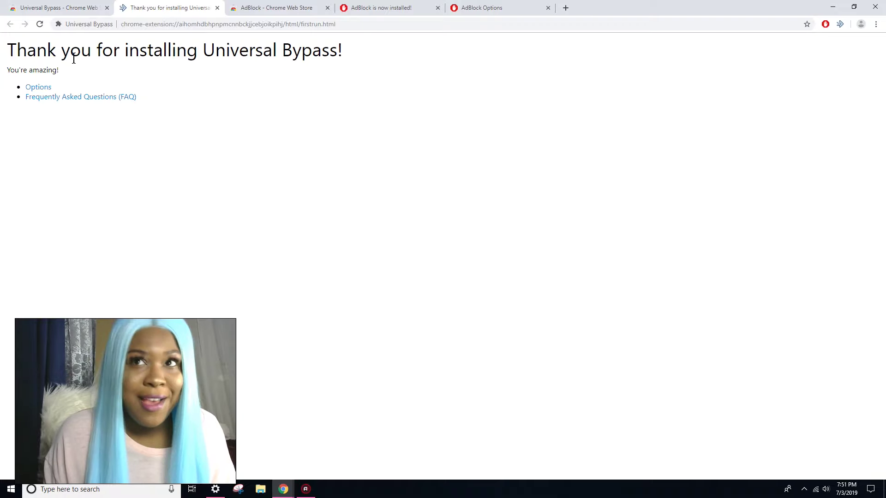
Review Universal Bypass's overview, dismiss the Office 365 notification, and open a blank new tab.
{"action": "left_click", "coordinate": [80, 7]}
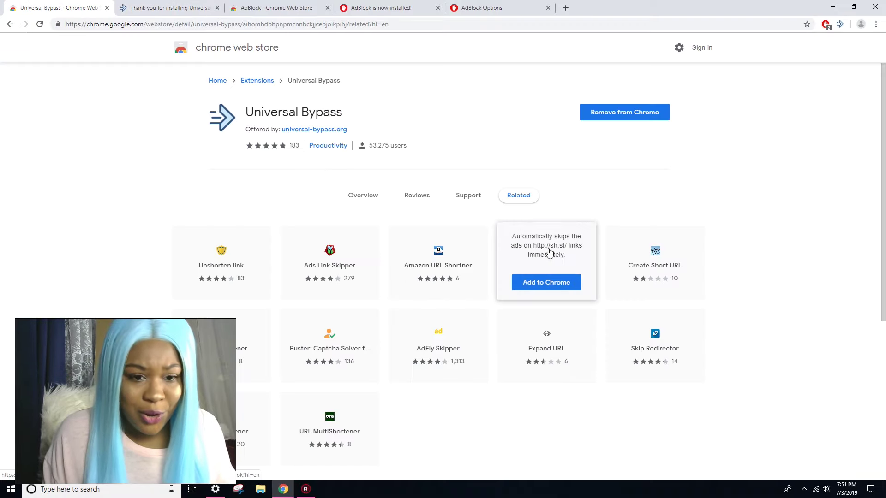
{"action": "scroll", "coordinate": [422, 222], "scroll_direction": "down", "scroll_amount": 3}
{"action": "scroll", "coordinate": [436, 297], "scroll_direction": "down", "scroll_amount": 2}
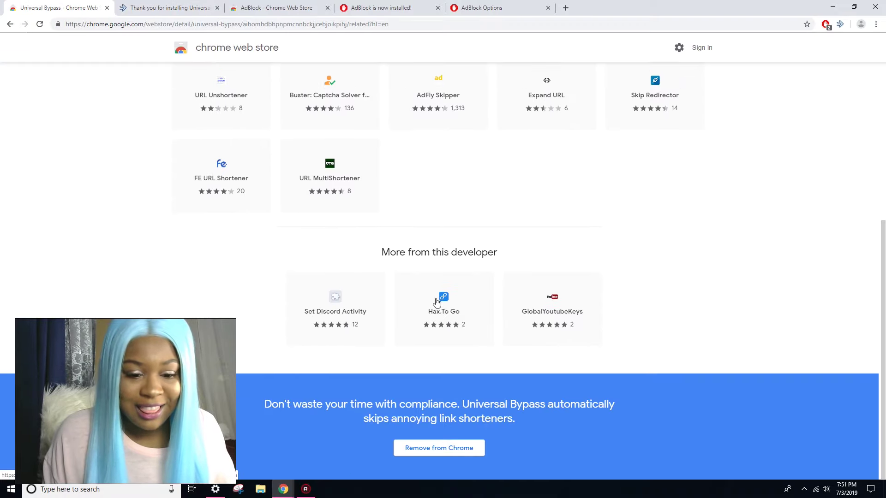
{"action": "scroll", "coordinate": [436, 302], "scroll_direction": "up", "scroll_amount": 5}
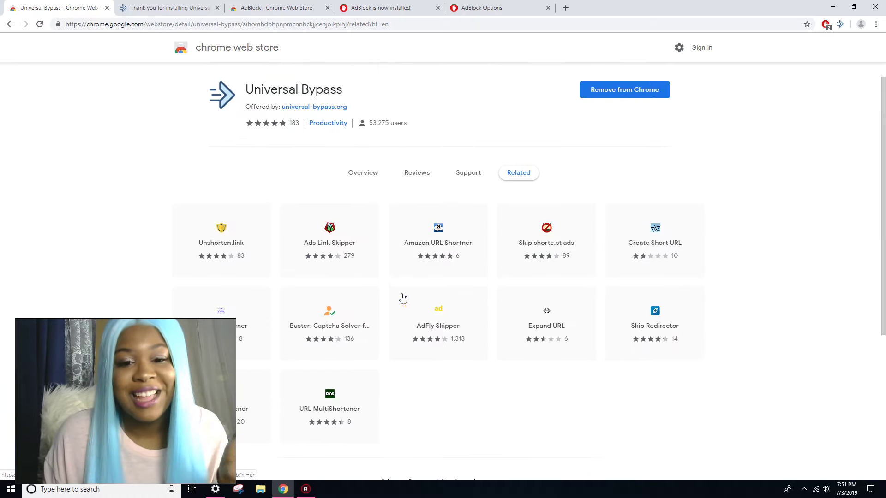
{"action": "left_click", "coordinate": [370, 174]}
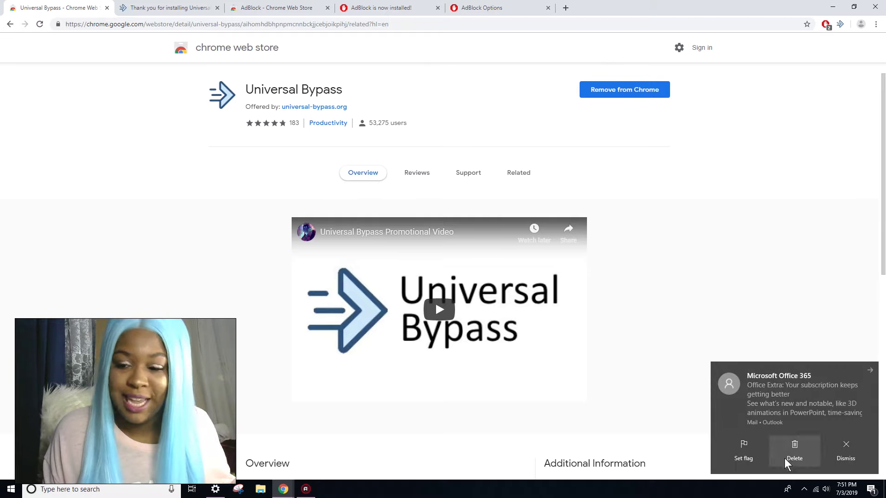
{"action": "left_click", "coordinate": [846, 456]}
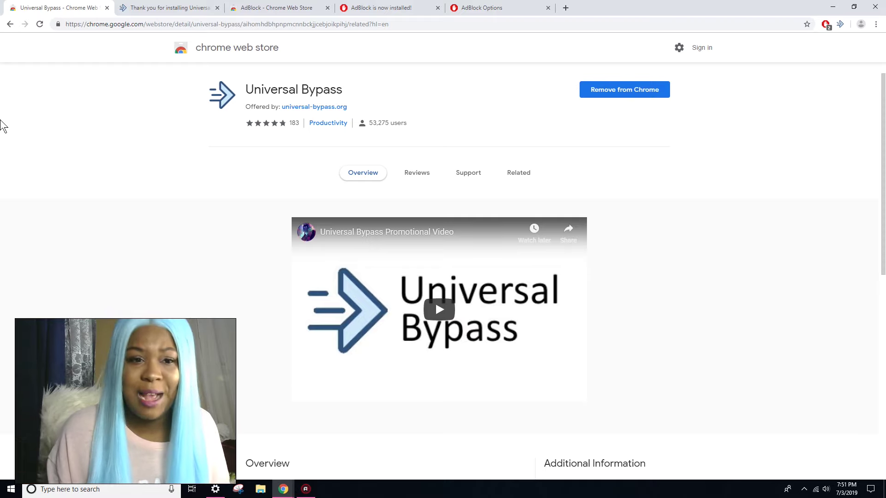
{"action": "left_click", "coordinate": [137, 7]}
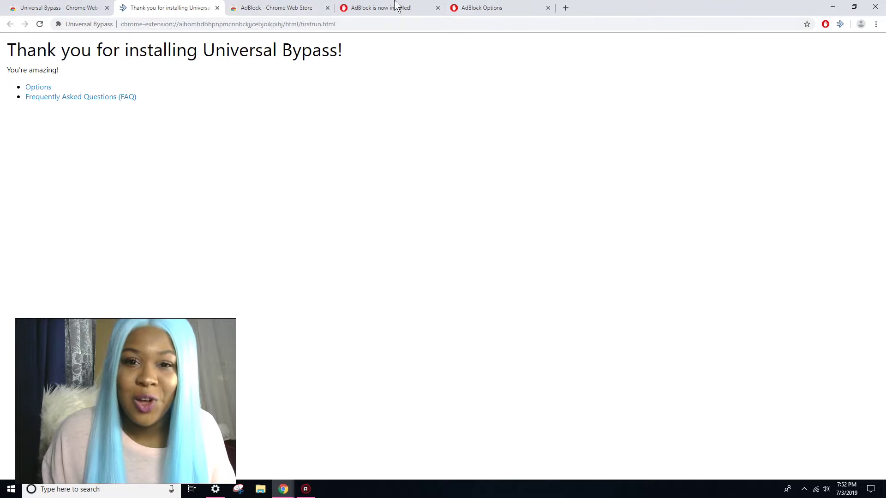
{"action": "left_click", "coordinate": [566, 7]}
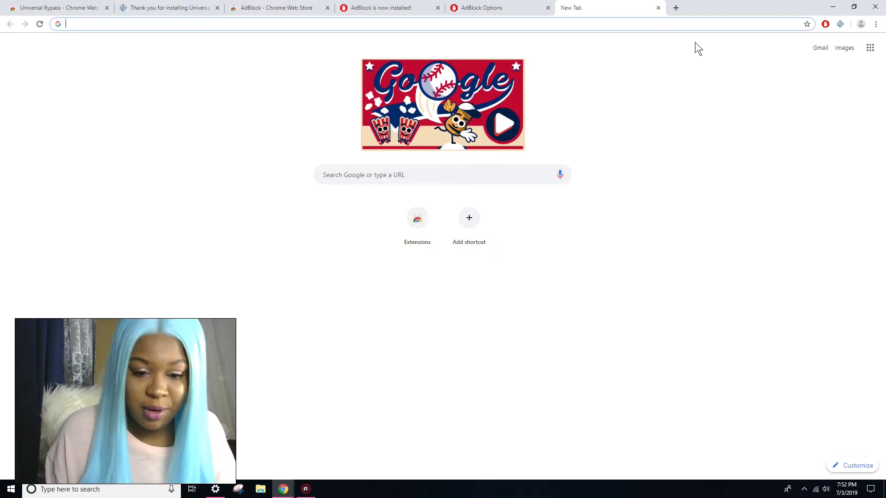
{"action": "left_click", "coordinate": [306, 489]}
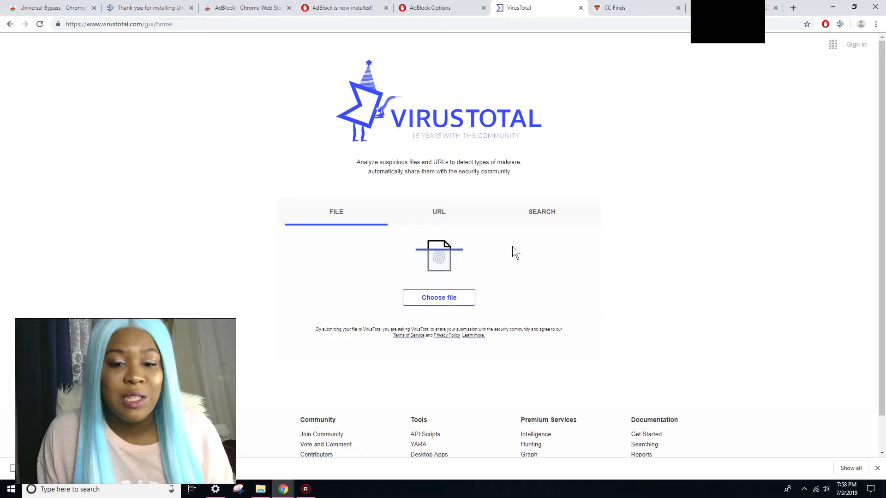
{"action": "left_click", "coordinate": [423, 209]}
{"action": "left_click", "coordinate": [395, 296]}
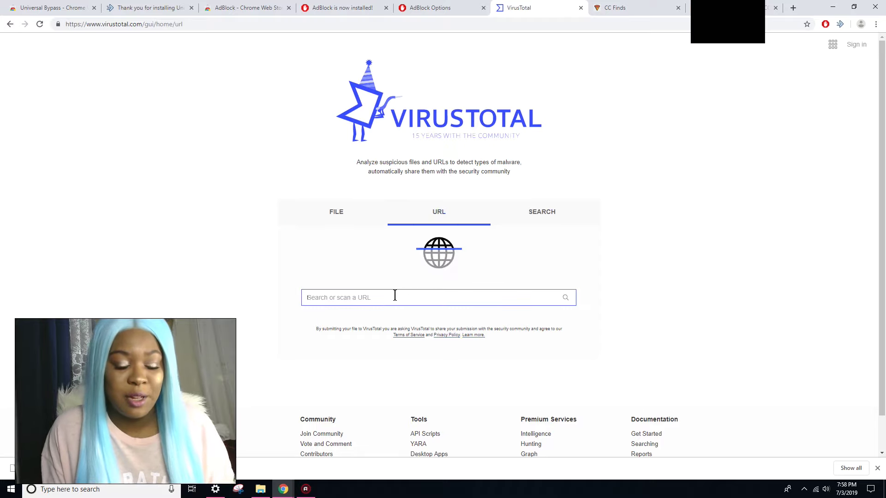
{"action": "type", "text": "http://ceesty.com/w2acxY"}
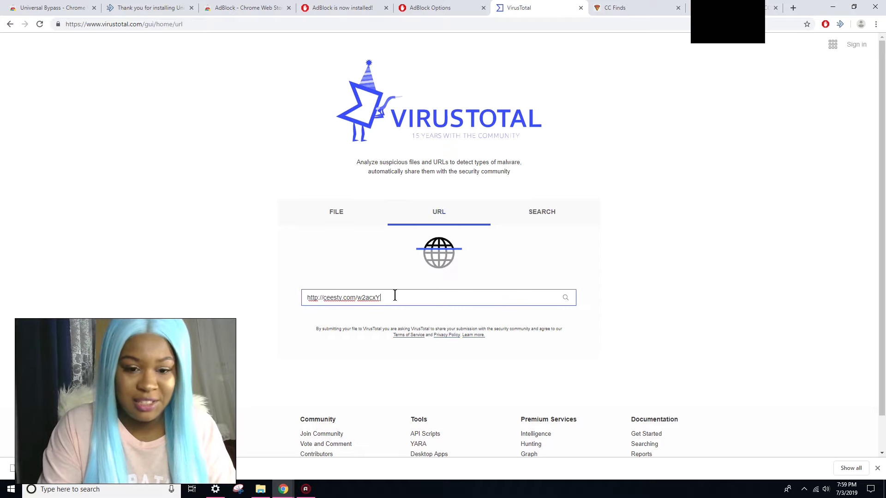
{"action": "key", "text": "Return"}
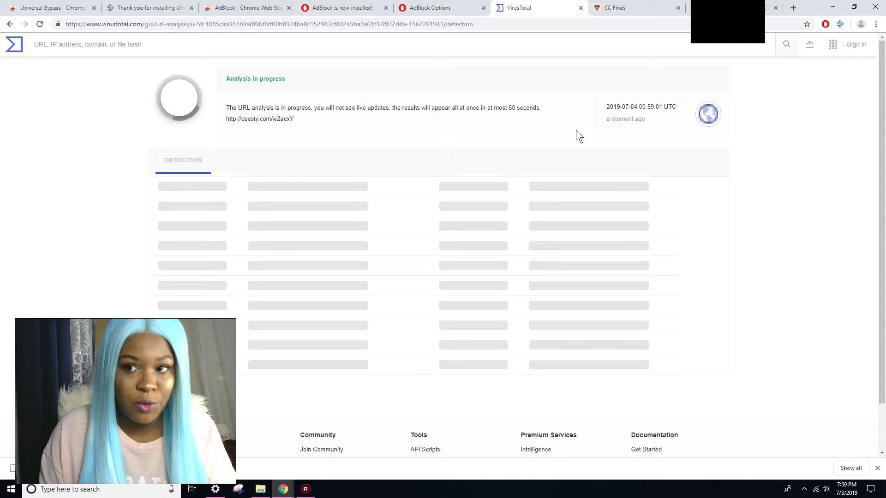
{"action": "left_click", "coordinate": [243, 168]}
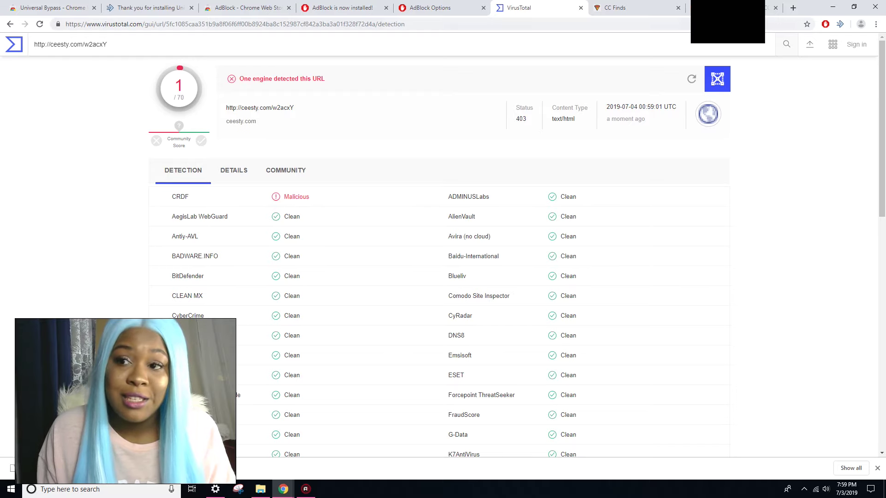
{"action": "scroll", "coordinate": [882, 130], "scroll_direction": "down", "scroll_amount": 1}
{"action": "scroll", "coordinate": [882, 129], "scroll_direction": "up", "scroll_amount": 1}
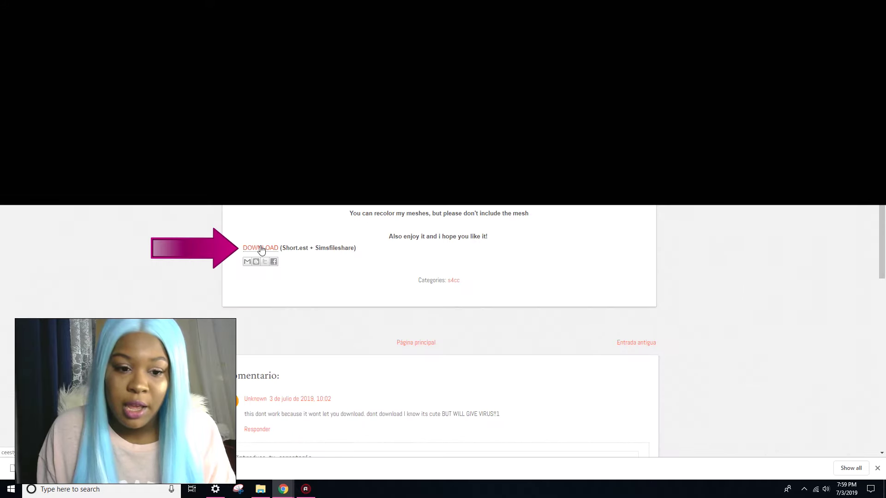
Follow the post's bypassed download link, start the Choker2 .package download, and copy its link address.
{"action": "left_click", "coordinate": [260, 247]}
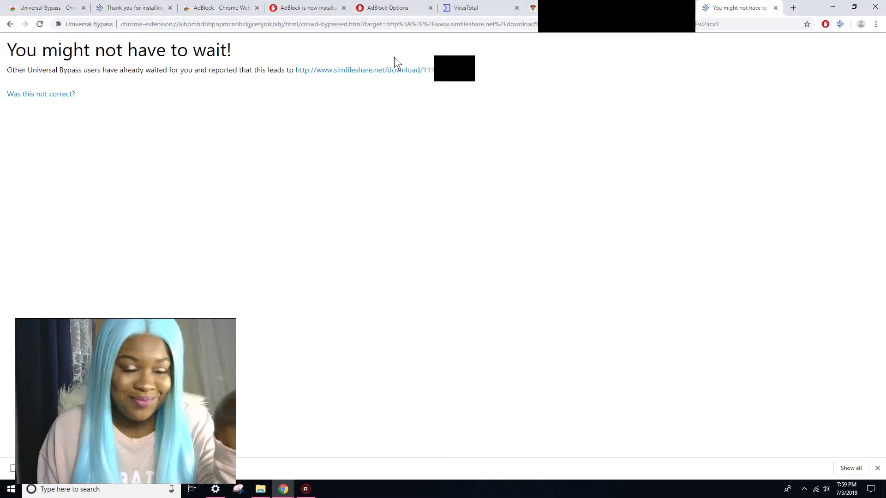
{"action": "left_click", "coordinate": [363, 73]}
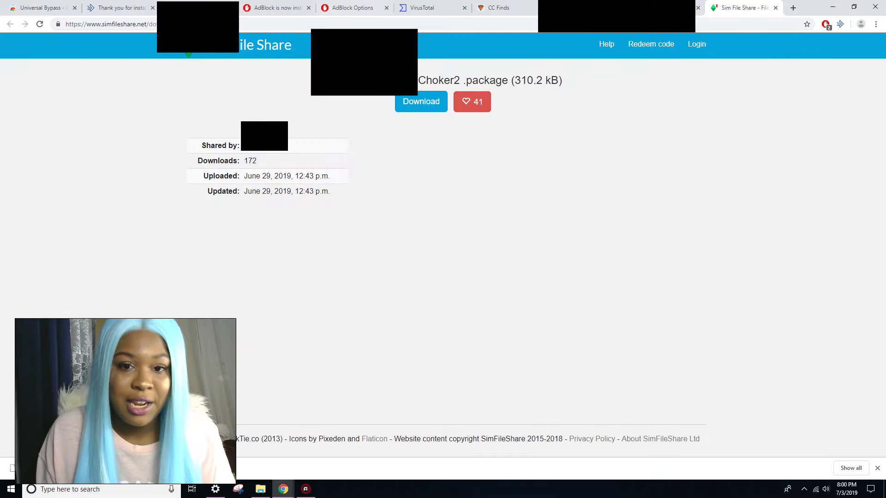
{"action": "left_click", "coordinate": [412, 105]}
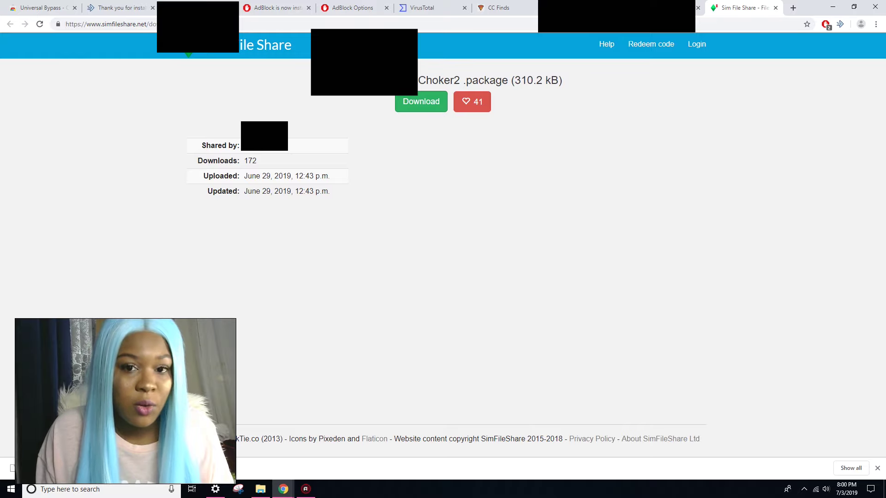
{"action": "right_click", "coordinate": [412, 106]}
{"action": "left_click", "coordinate": [451, 157]}
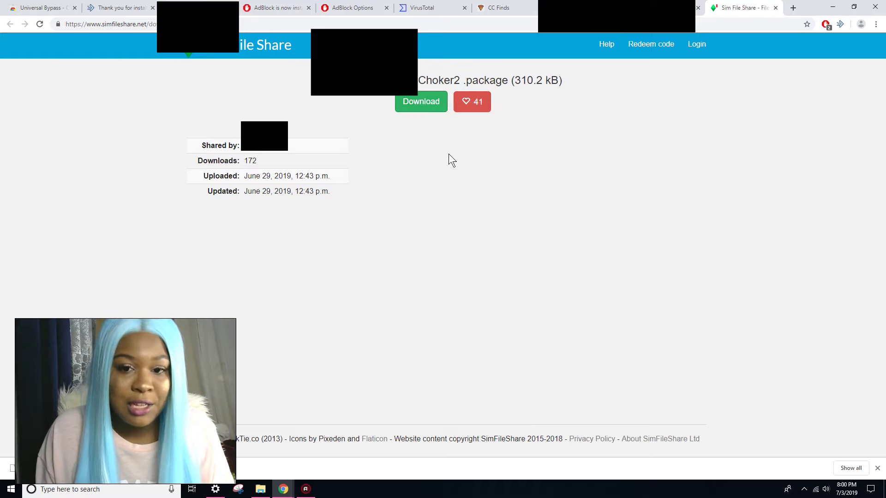
Check the copied SimFileShare download link in VirusTotal in place of the ceesty URL.
{"action": "right_click", "coordinate": [411, 98]}
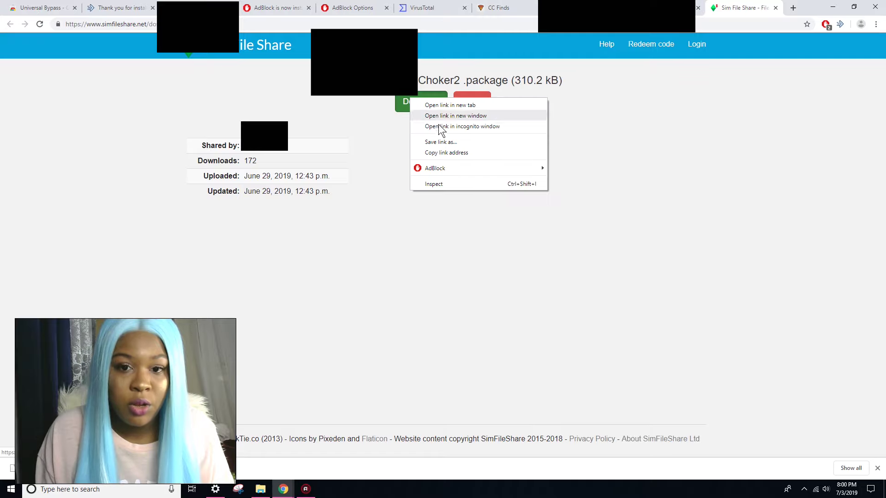
{"action": "left_click", "coordinate": [446, 157]}
{"action": "left_click", "coordinate": [422, 7]}
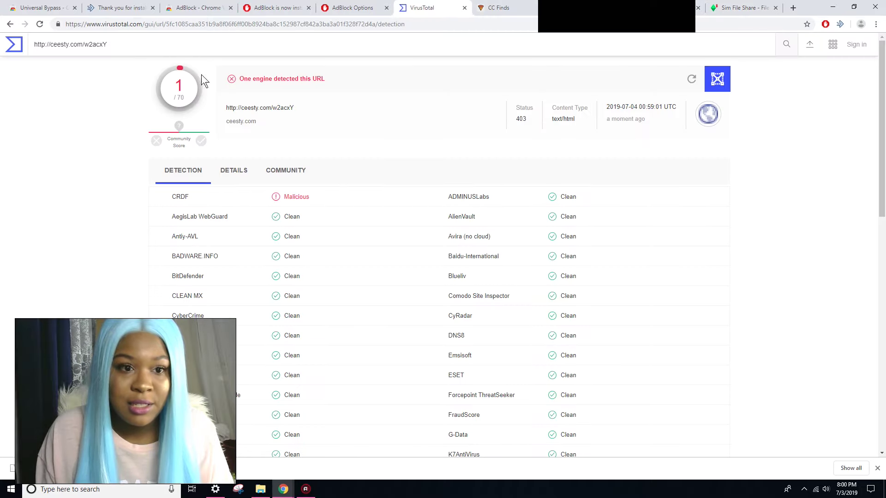
{"action": "left_click", "coordinate": [183, 45]}
{"action": "key", "text": "BackSpace"}
{"action": "key", "text": "ctrl+v"}
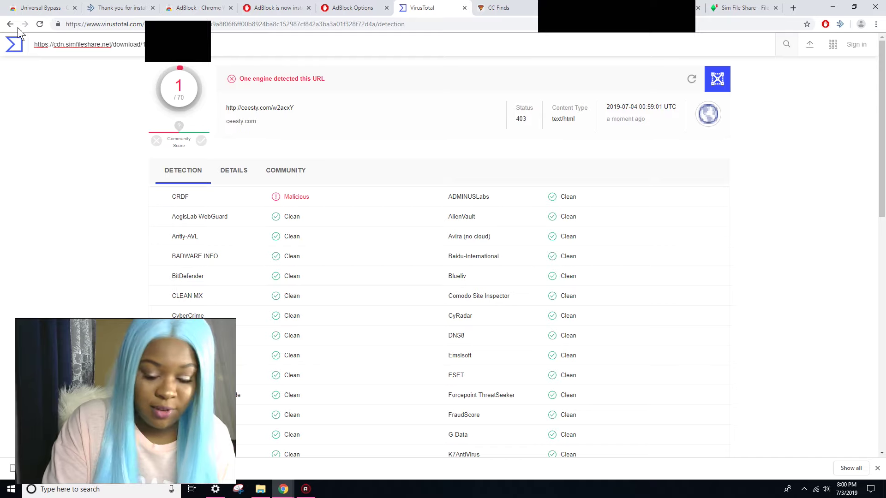
{"action": "key", "text": "Return"}
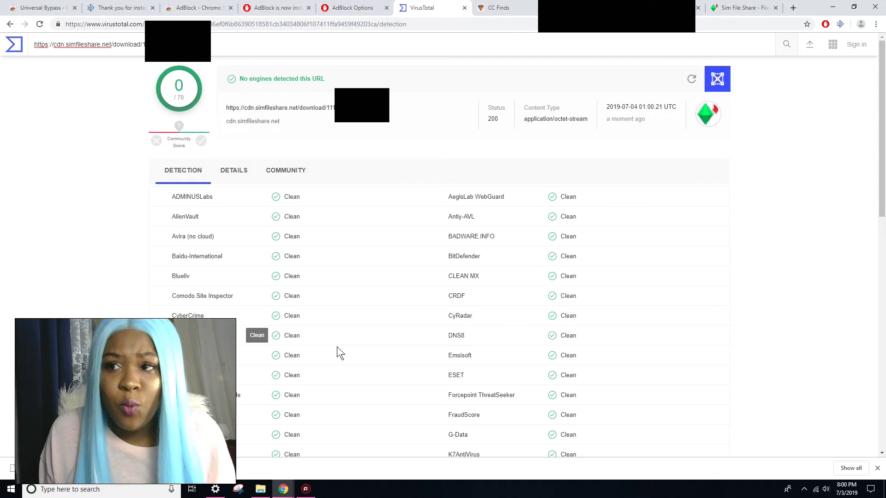
Bring up and adjust the Action! recorder over File Explorer's sims (DLs) folder.
{"action": "left_click", "coordinate": [306, 489]}
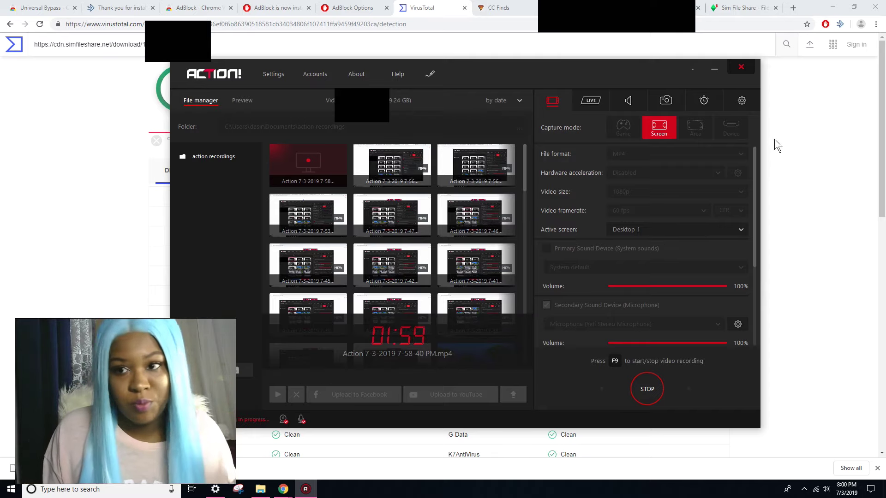
{"action": "left_click_drag", "start_coordinate": [756, 148], "coordinate": [752, 201]}
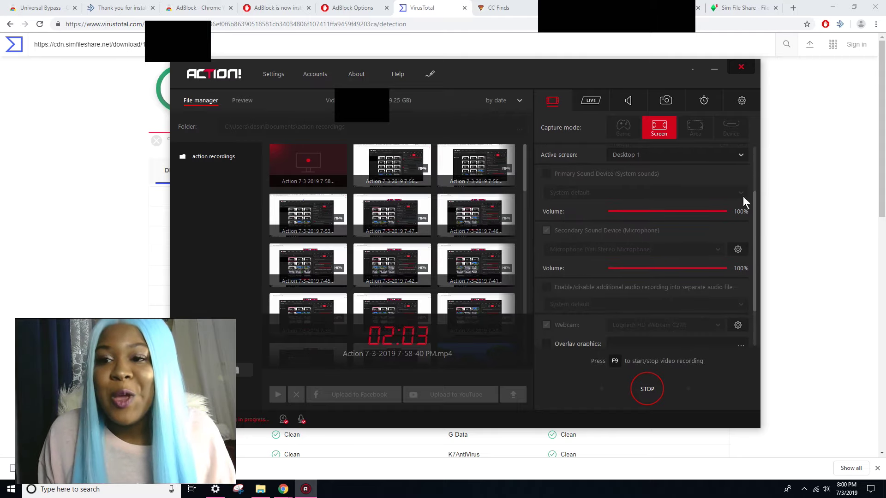
{"action": "left_click", "coordinate": [714, 70]}
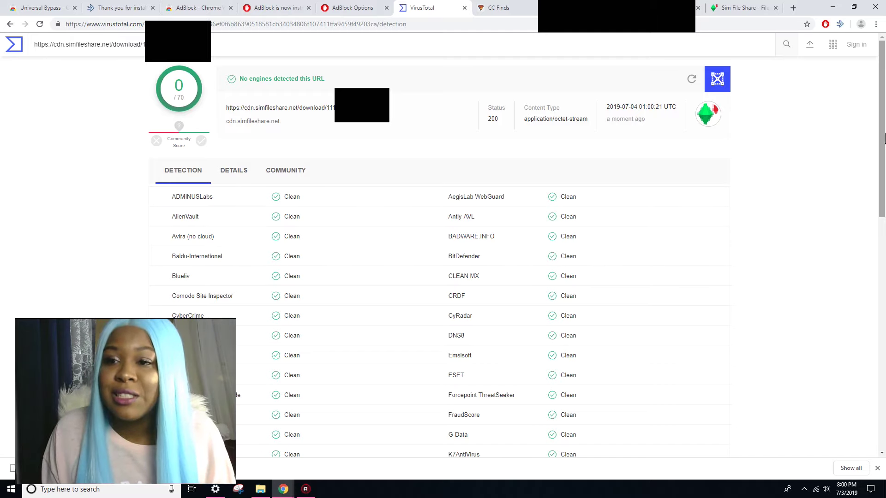
{"action": "left_click_drag", "start_coordinate": [885, 139], "coordinate": [885, 120]}
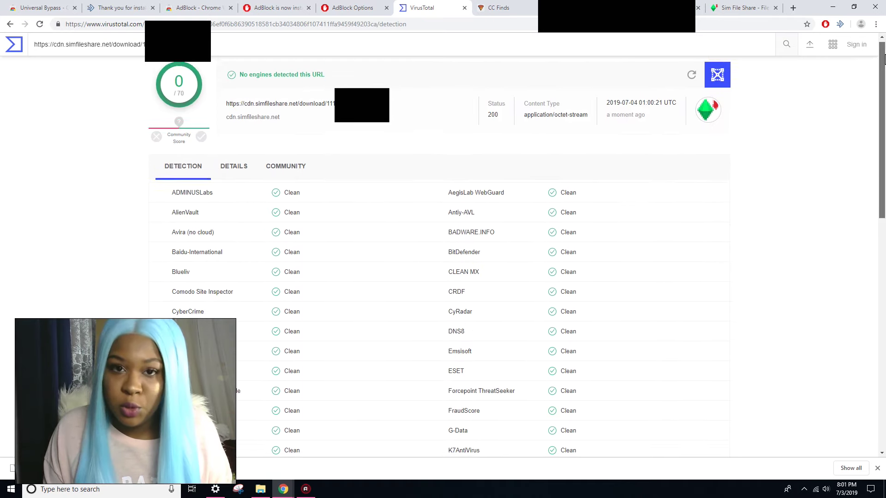
{"action": "left_click_drag", "start_coordinate": [883, 51], "coordinate": [882, 64]}
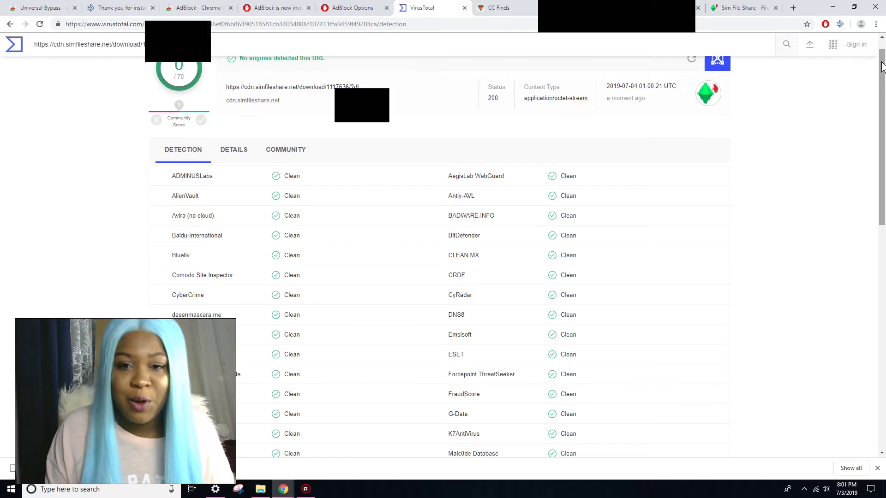
{"action": "left_click_drag", "start_coordinate": [882, 66], "coordinate": [883, 52]}
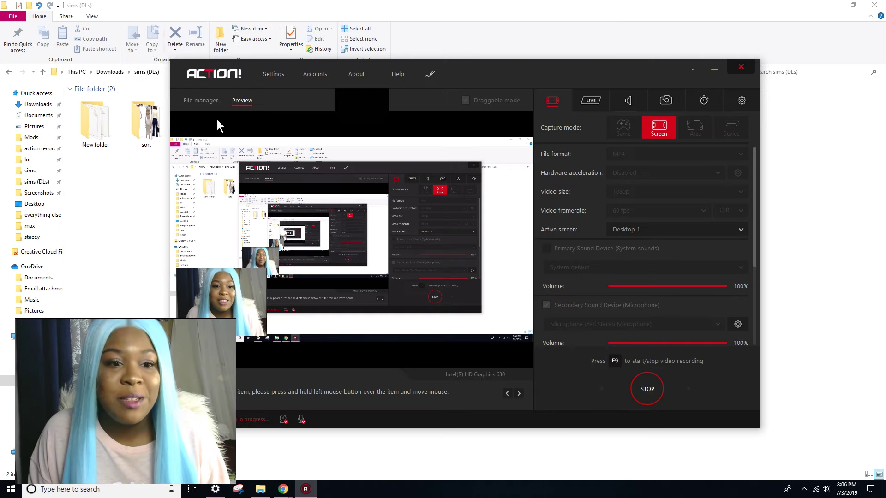
Minimise Action!, select the New folder and sort folders, and open their context menu.
{"action": "left_click", "coordinate": [715, 69]}
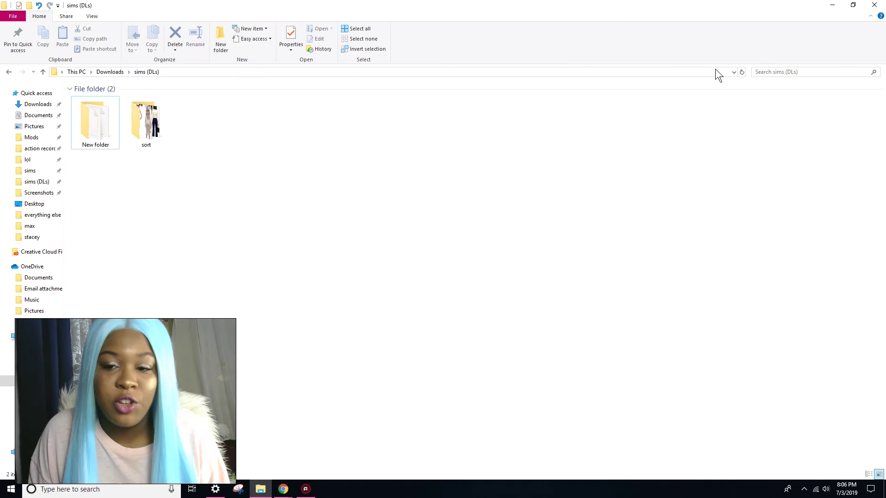
{"action": "left_click_drag", "start_coordinate": [246, 212], "coordinate": [99, 118]}
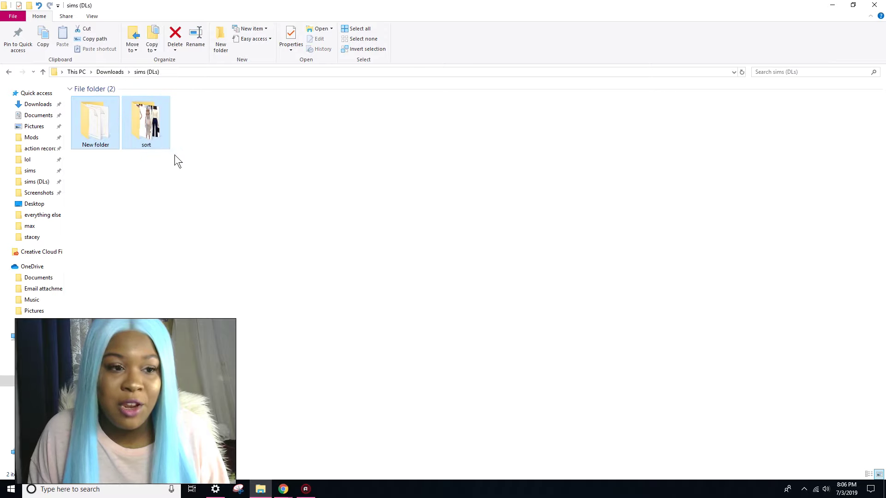
{"action": "right_click", "coordinate": [144, 130]}
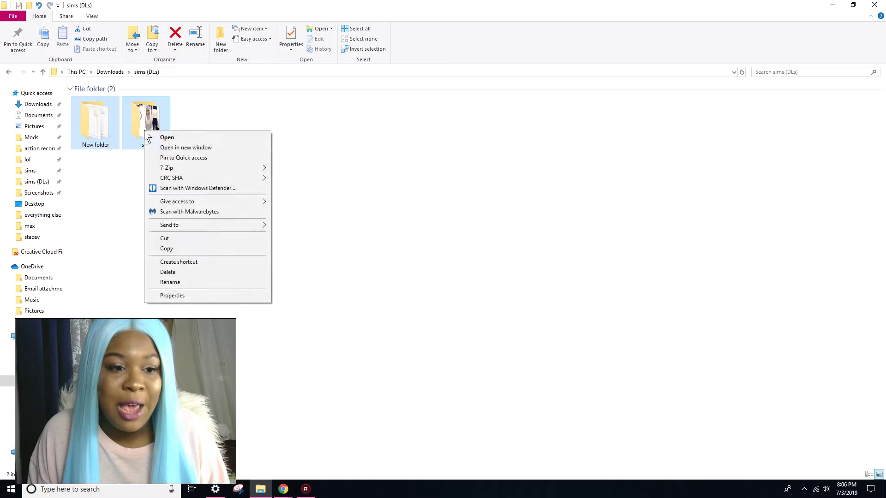
Start a Windows Defender scan of both folders, then reselect them in File Explorer for their actions.
{"action": "left_click", "coordinate": [208, 189]}
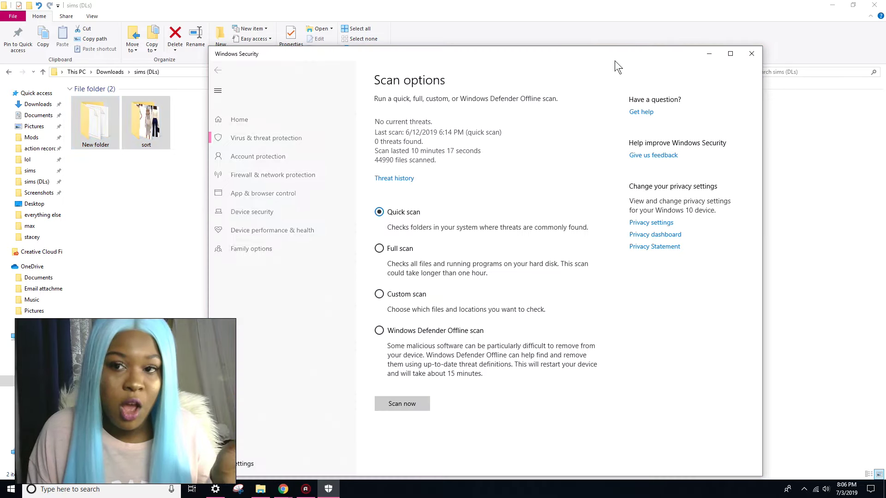
{"action": "left_click_drag", "start_coordinate": [596, 53], "coordinate": [635, 43]}
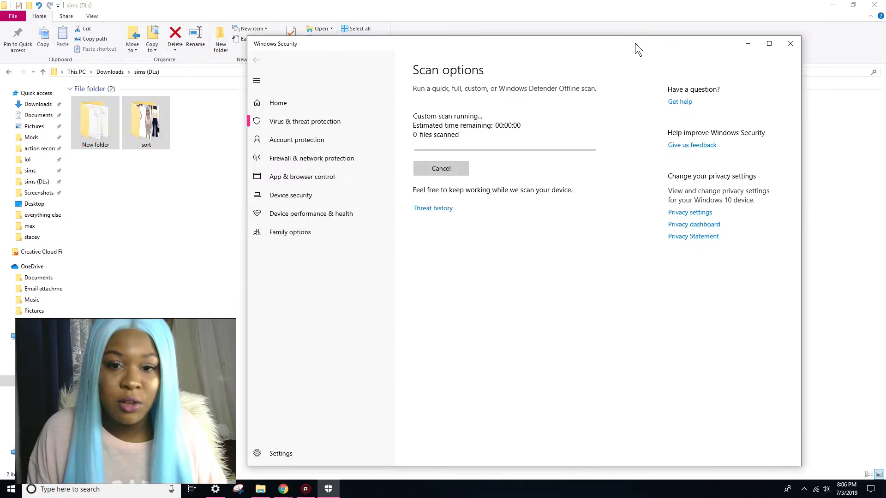
{"action": "left_click", "coordinate": [163, 195]}
{"action": "left_click_drag", "start_coordinate": [210, 198], "coordinate": [93, 136]}
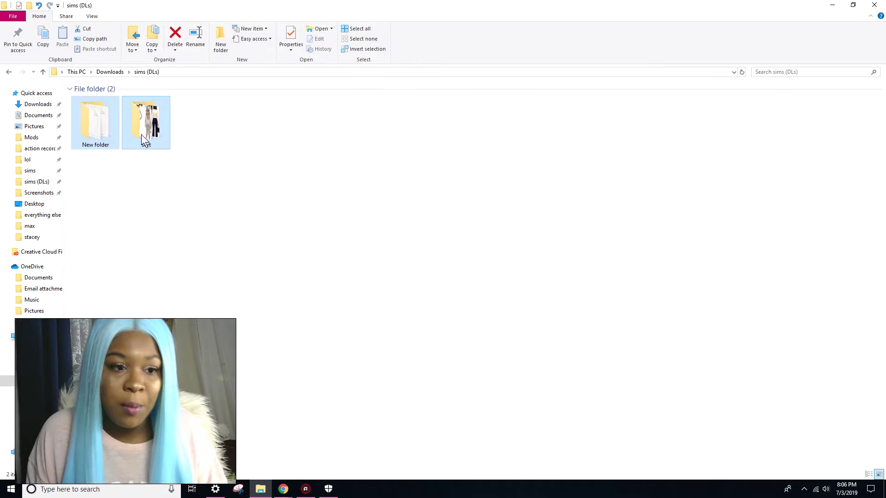
{"action": "right_click", "coordinate": [141, 135]}
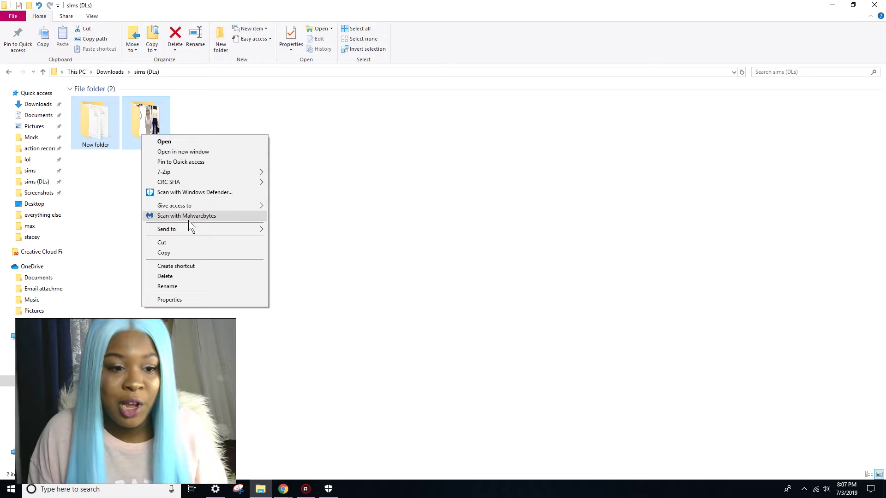
Scan both downloaded folders with Malwarebytes.
{"action": "left_click", "coordinate": [362, 139]}
{"action": "left_click_drag", "start_coordinate": [362, 139], "coordinate": [99, 116]}
{"action": "right_click", "coordinate": [139, 126]}
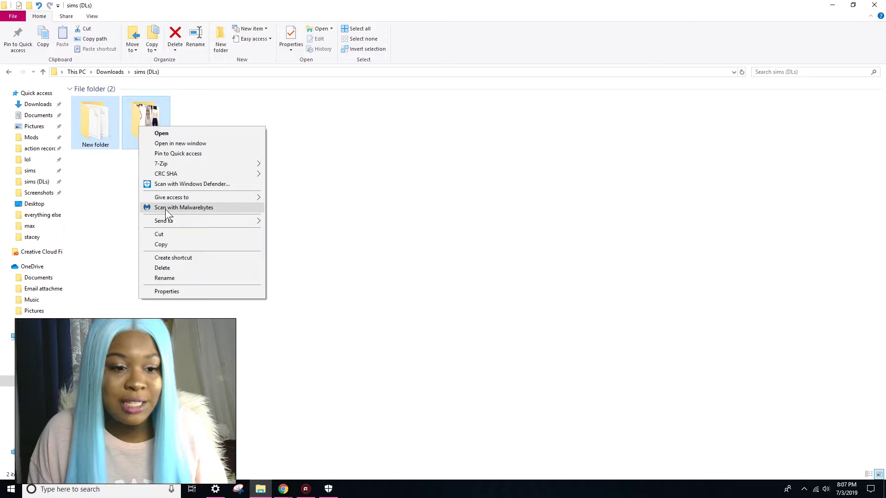
{"action": "left_click", "coordinate": [165, 208]}
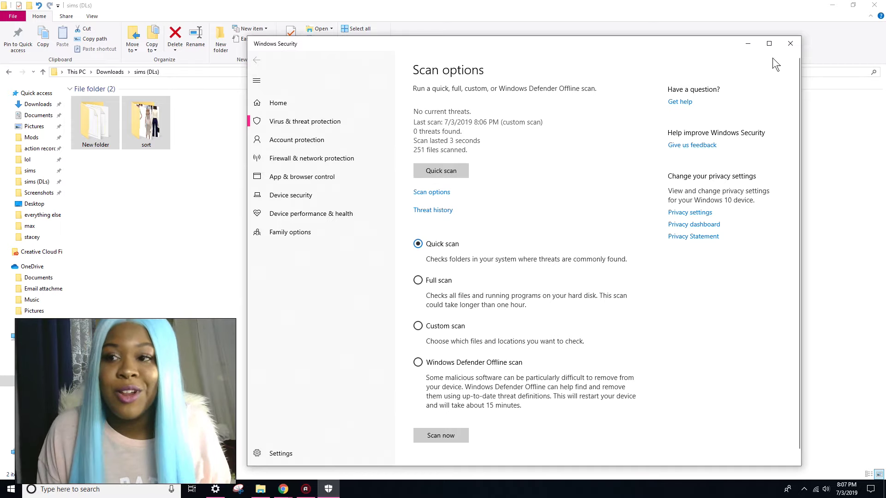
Close the Windows Security results (0 threats in 251 files) and reselect New folder and sort folders.
{"action": "left_click", "coordinate": [792, 46]}
{"action": "left_click_drag", "start_coordinate": [189, 178], "coordinate": [114, 117]}
{"action": "right_click", "coordinate": [113, 117]}
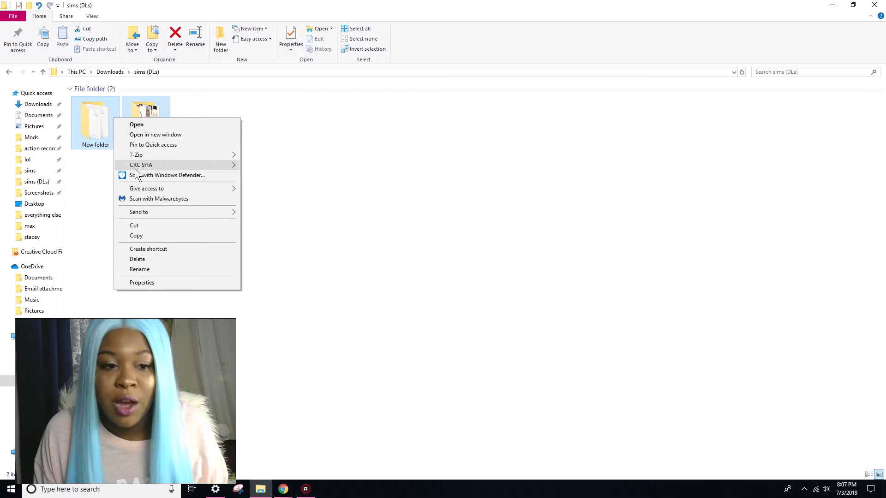